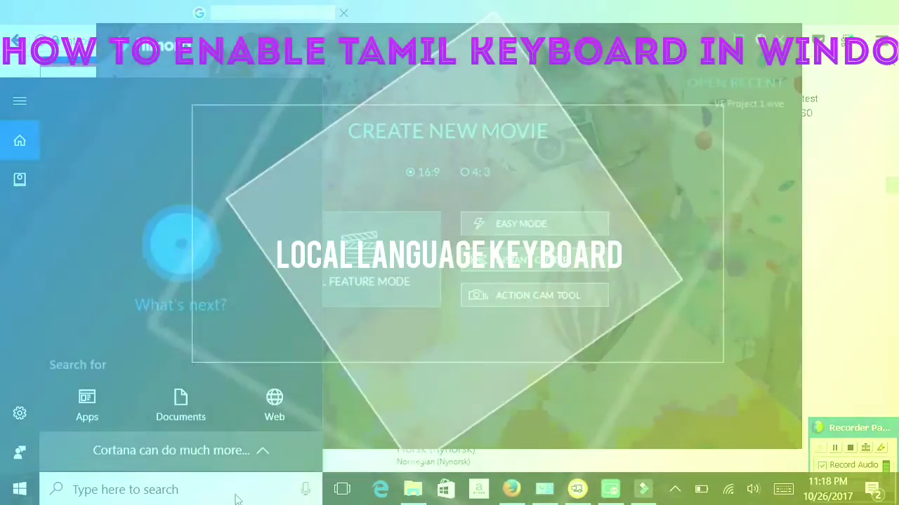
Step: Open Windows Settings and go to the Region & language page under Time & language
type("Setti")
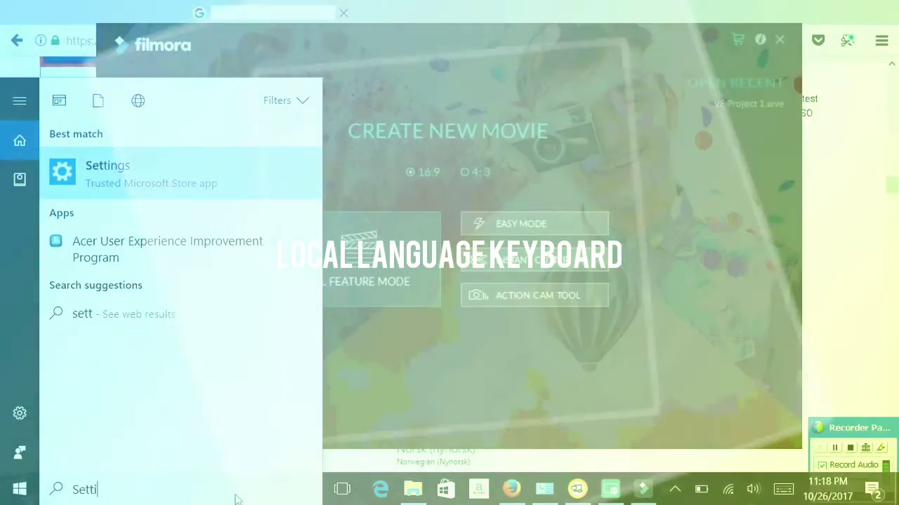
type("ngs")
key("Return")
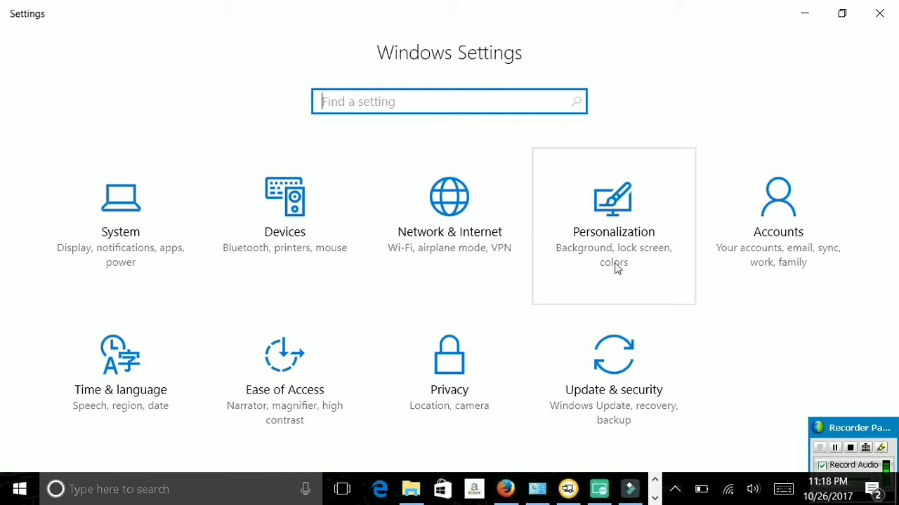
left_click(115, 375)
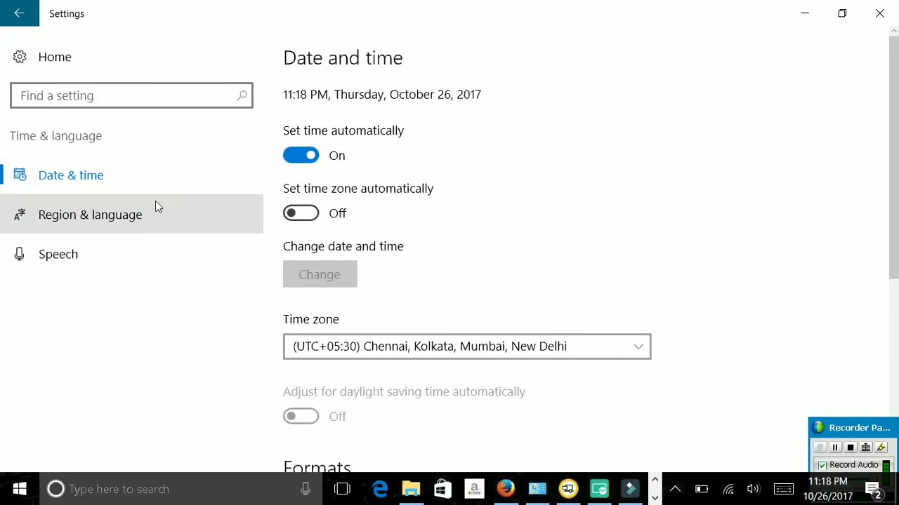
left_click(144, 216)
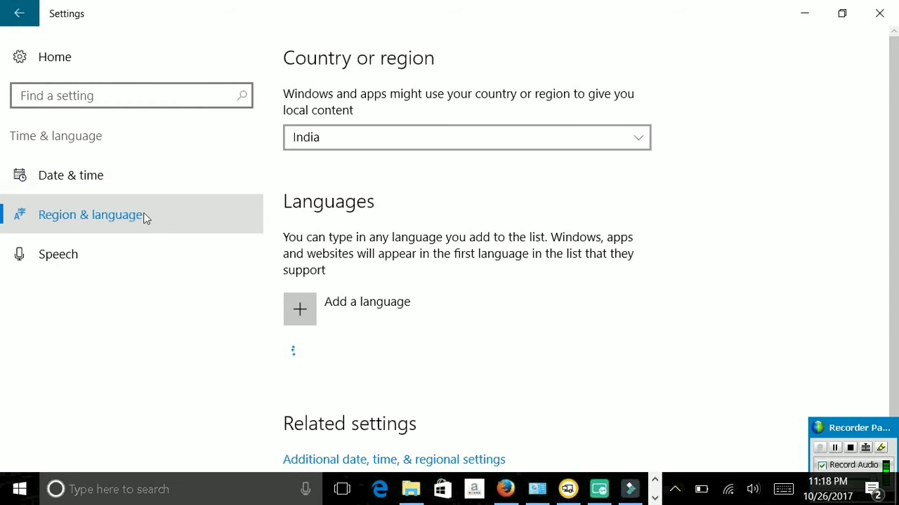
Step: Add Tamil (India) to the list of Windows languages
left_click(298, 310)
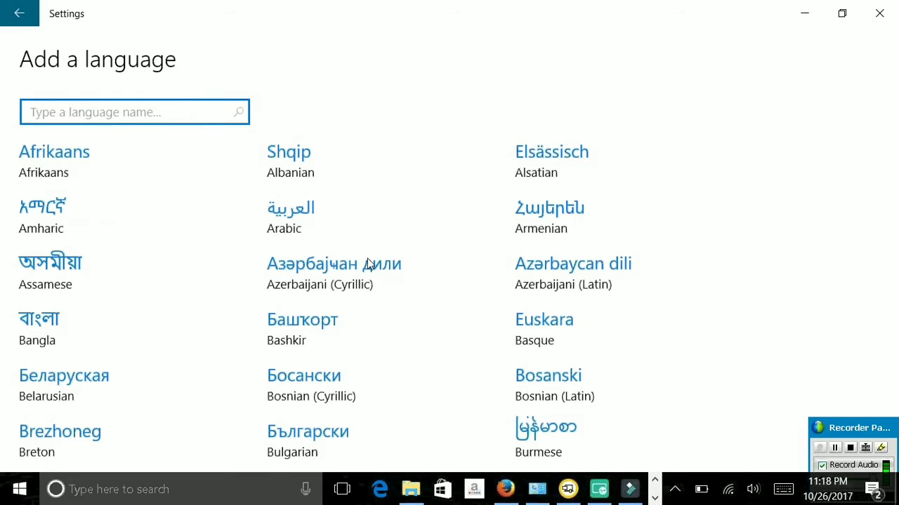
left_click_drag(896, 163, 873, 491)
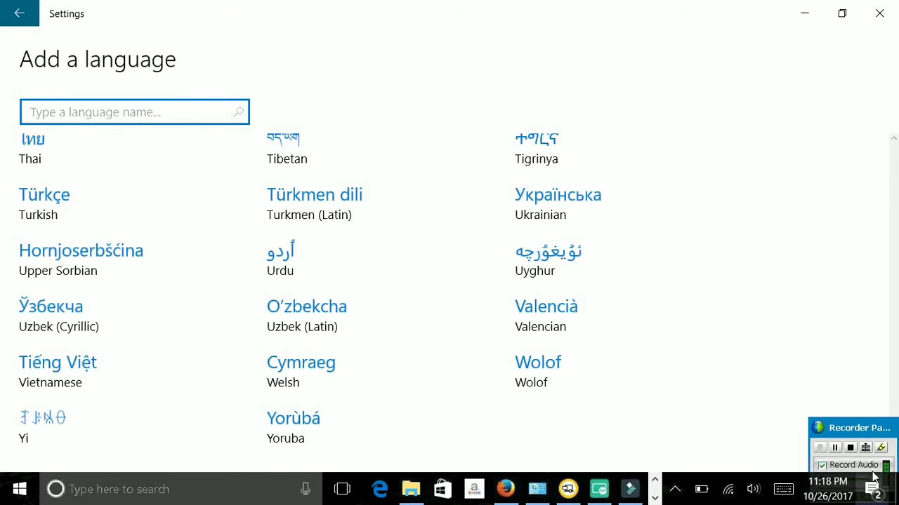
scroll(895, 362, "up", 5)
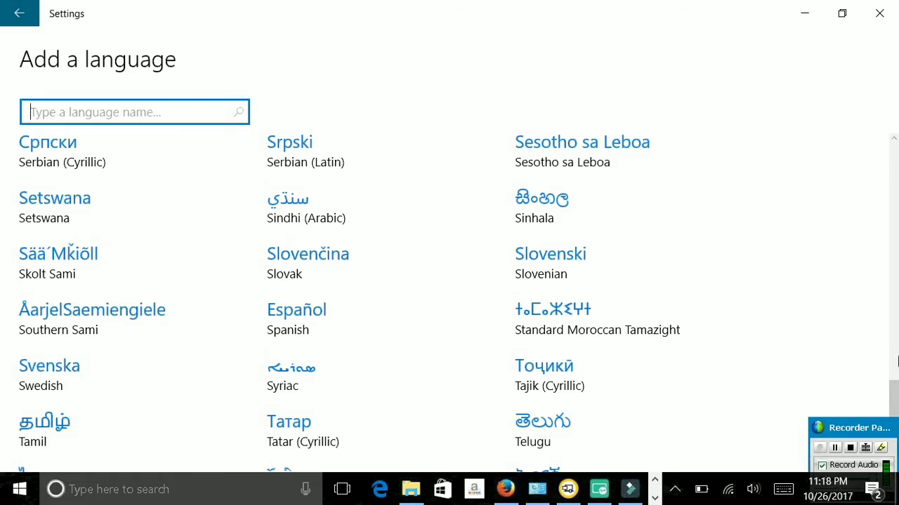
left_click(40, 429)
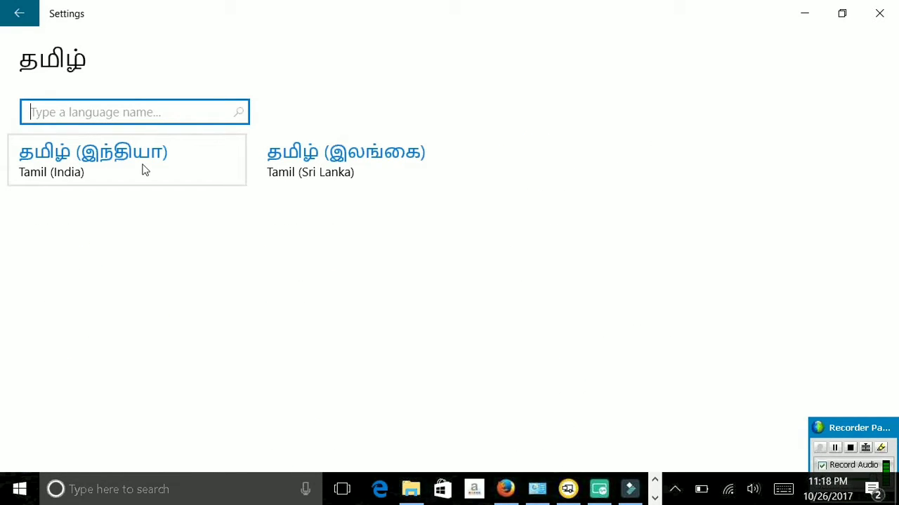
left_click(139, 169)
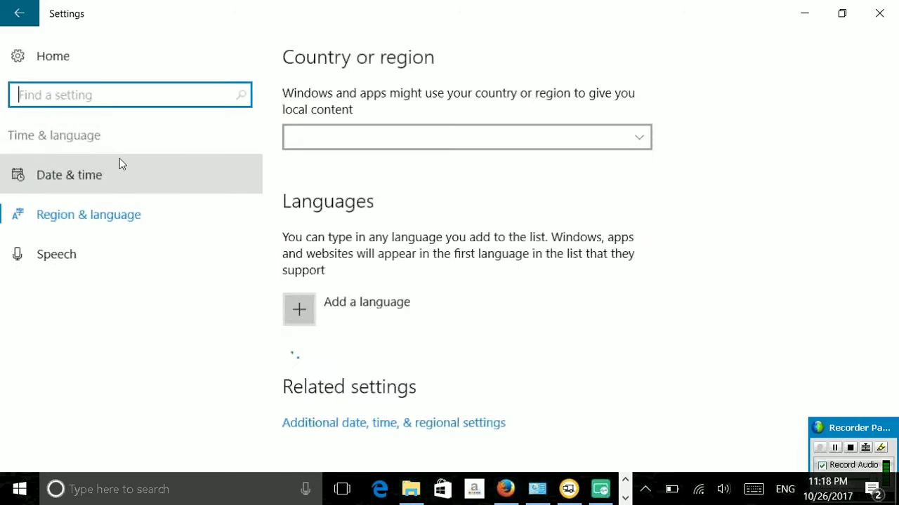
left_click(120, 162)
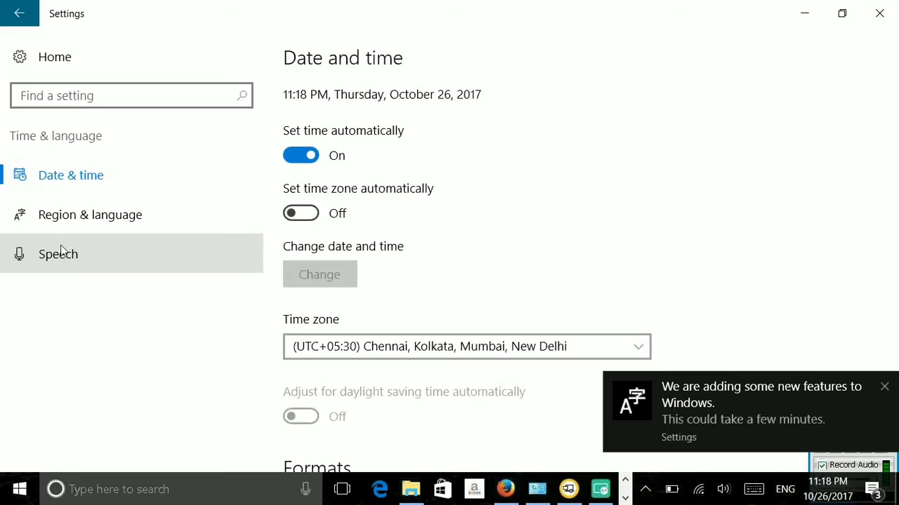
left_click(82, 224)
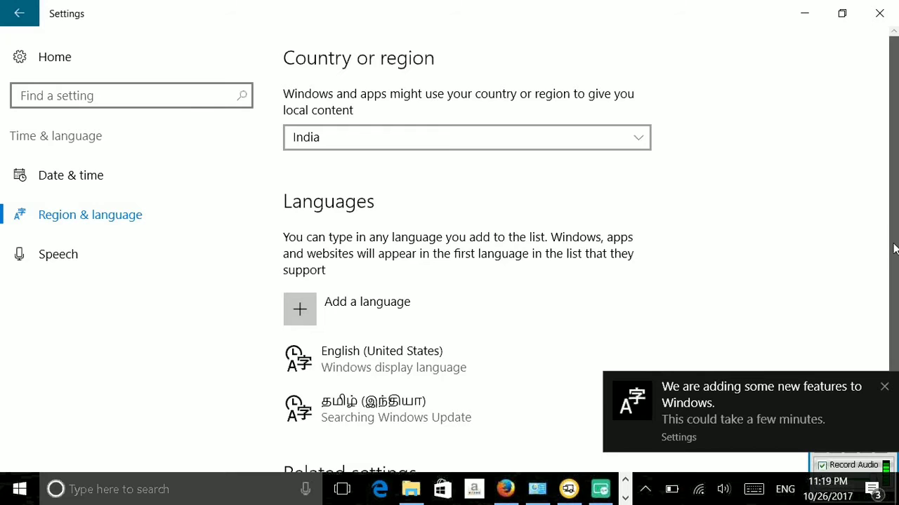
left_click_drag(894, 248, 878, 343)
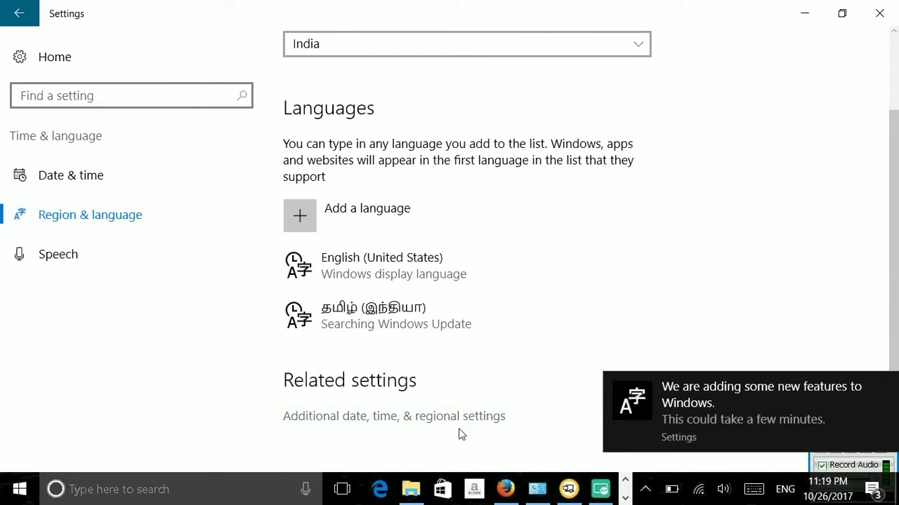
left_click(429, 47)
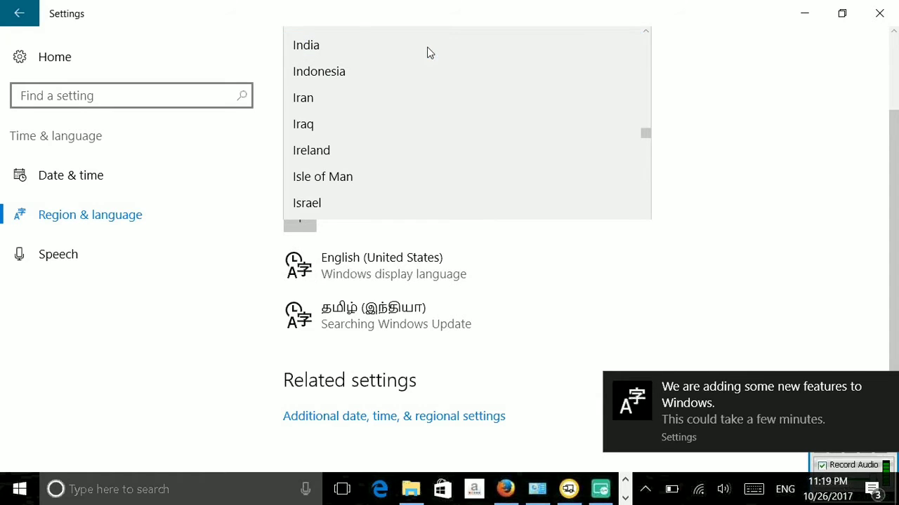
left_click(430, 53)
left_click(186, 97)
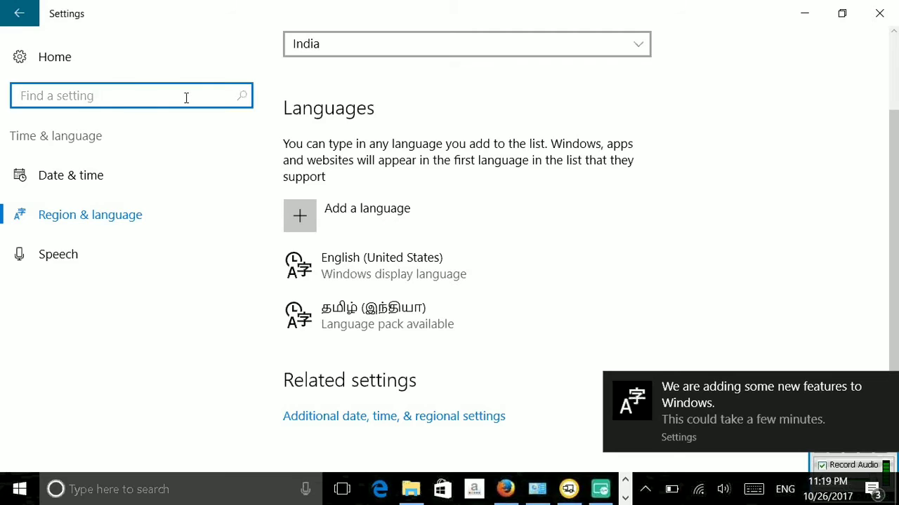
type("a")
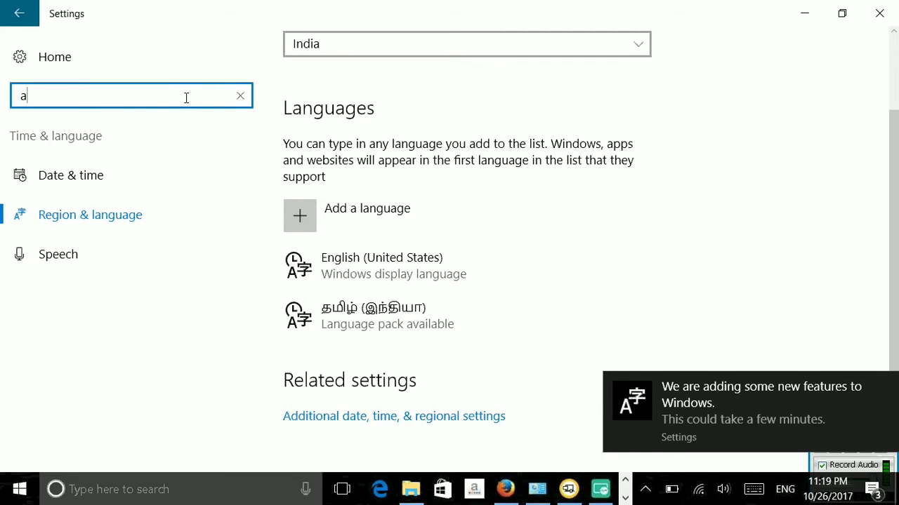
key("BackSpace")
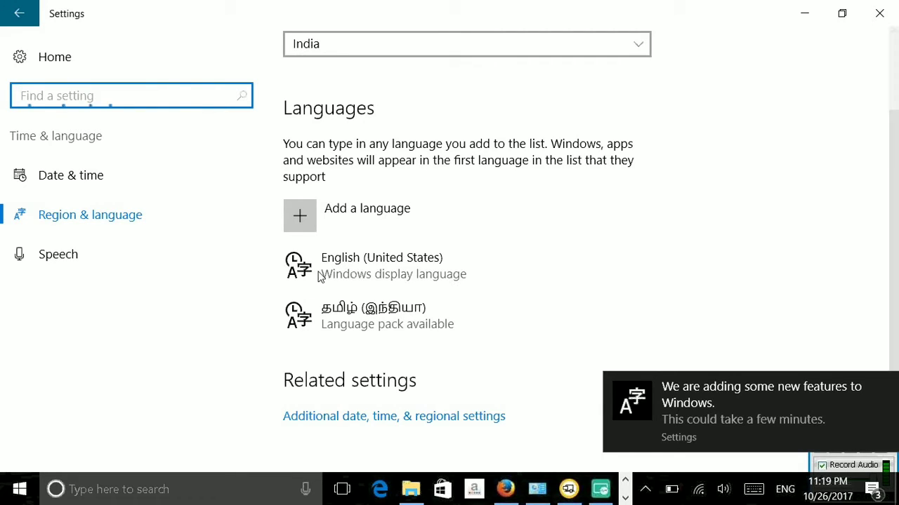
Step: Open the options of the Tamil (India) language and download its language pack
left_click(372, 311)
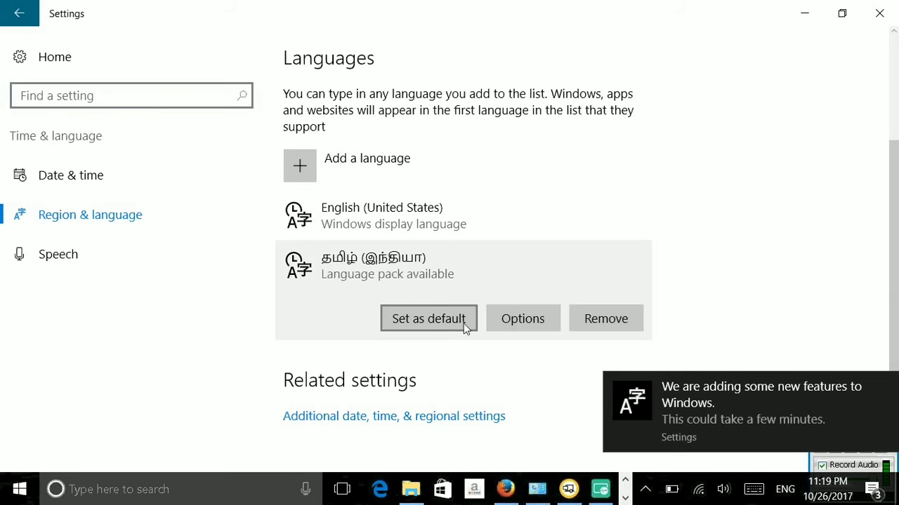
left_click(516, 320)
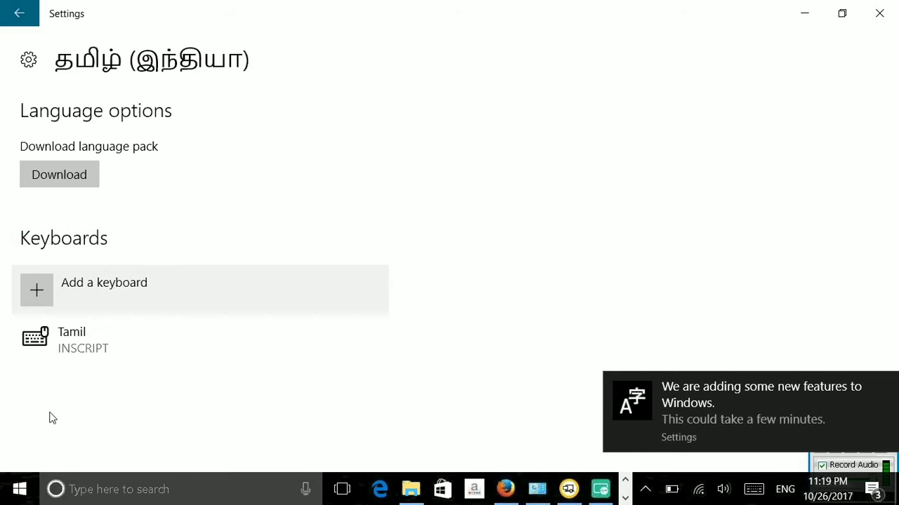
left_click(86, 174)
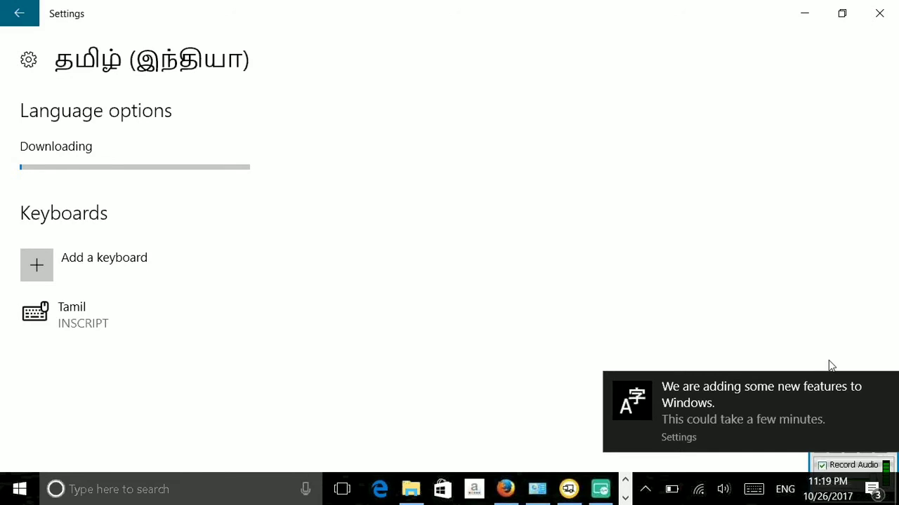
left_click(798, 383)
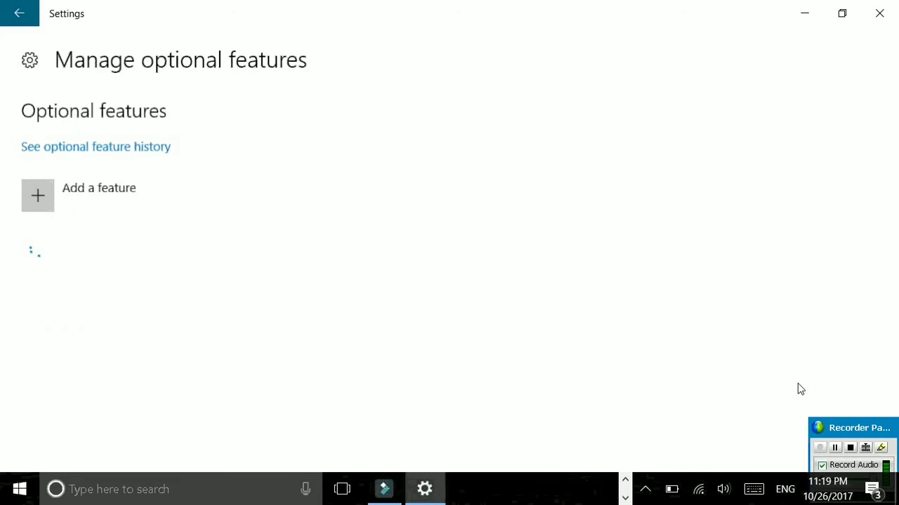
left_click(3, 16)
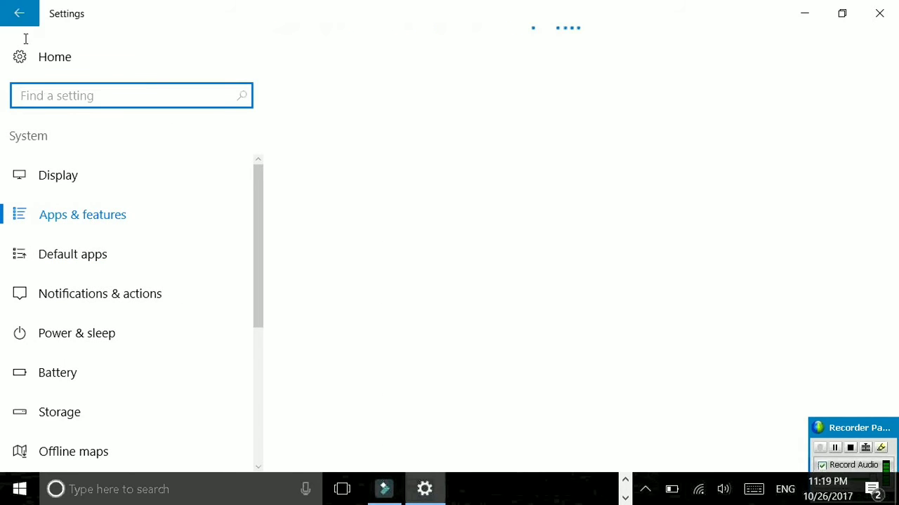
left_click(21, 10)
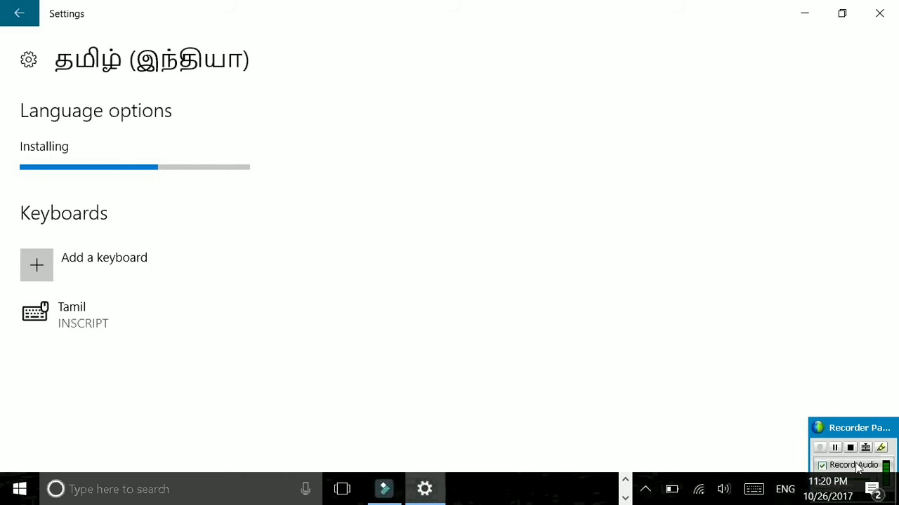
left_click(836, 448)
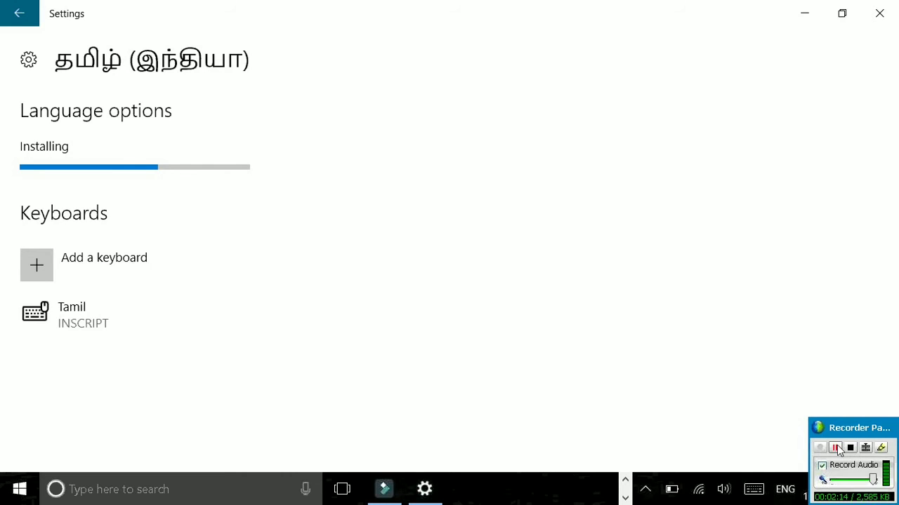
left_click(836, 448)
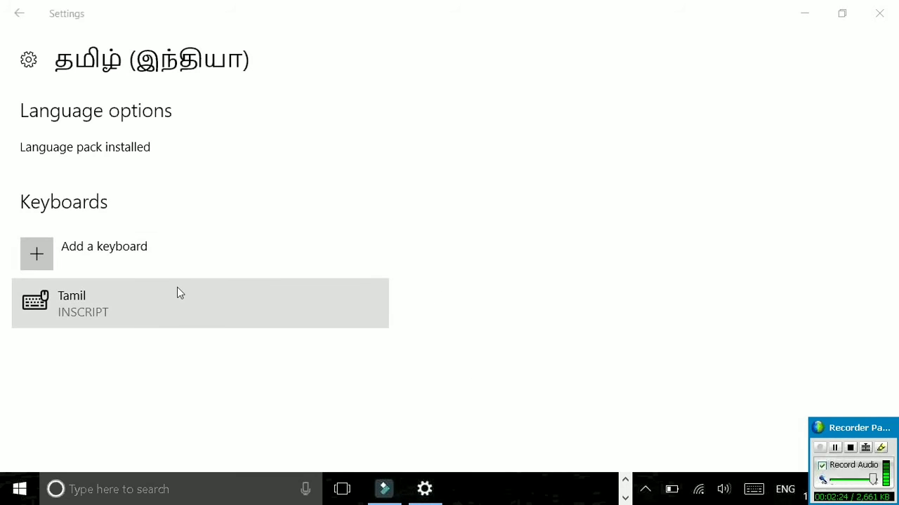
Step: Switch the input language to Tamil and try it by entering கோ in the Windows search box
left_click(786, 492)
left_click(777, 404)
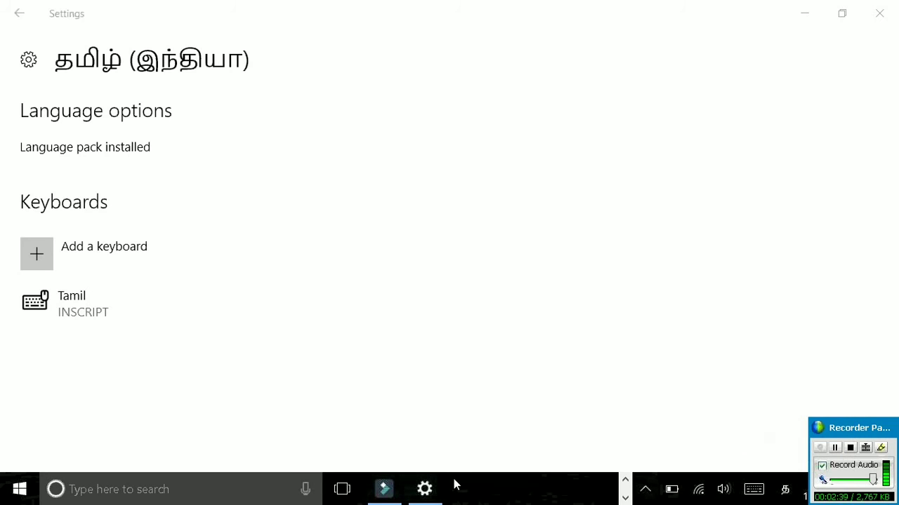
left_click(147, 490)
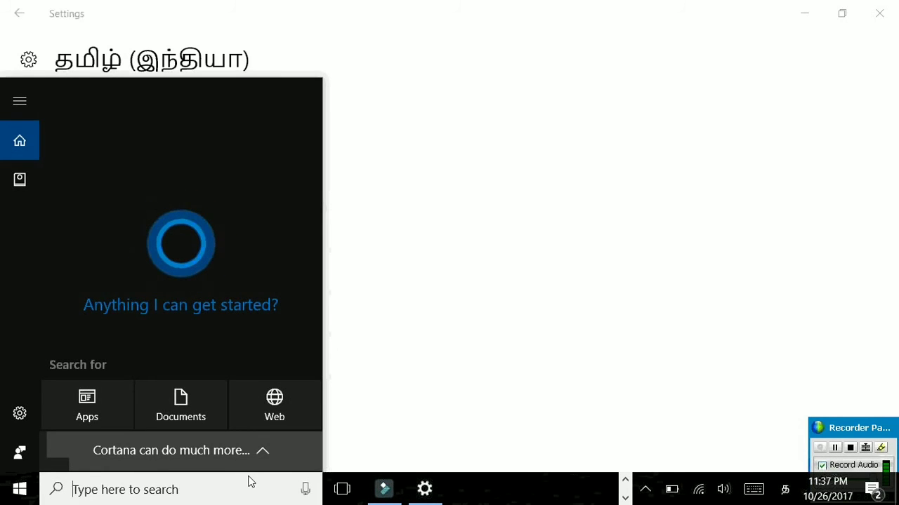
type("ஒ")
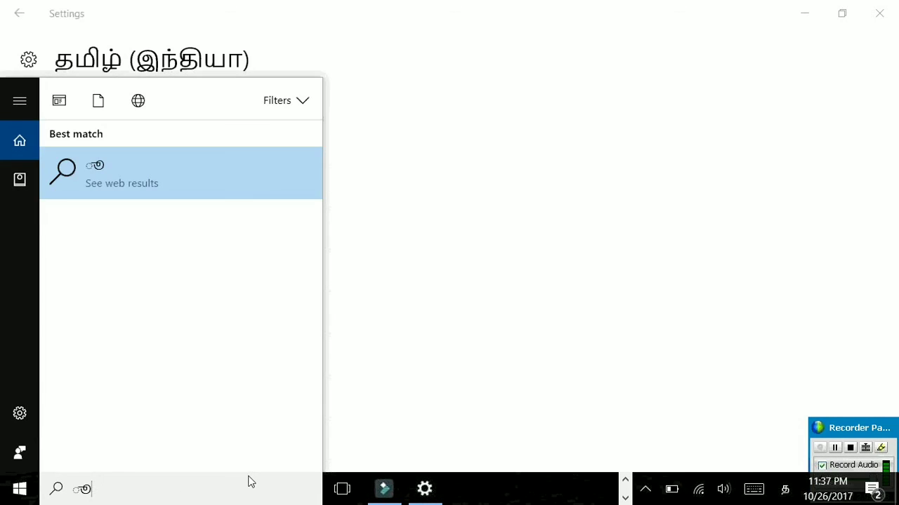
key("BackSpace")
type("ஒ")
key("BackSpace")
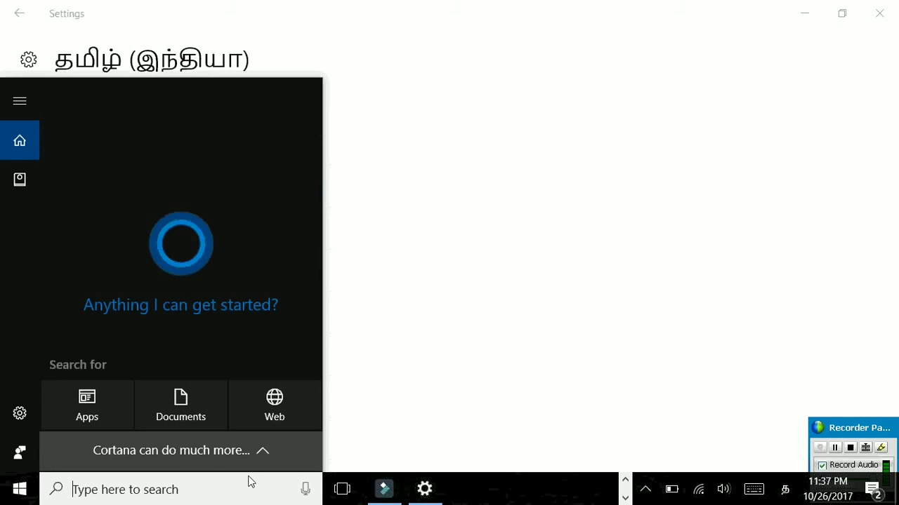
type("கோ")
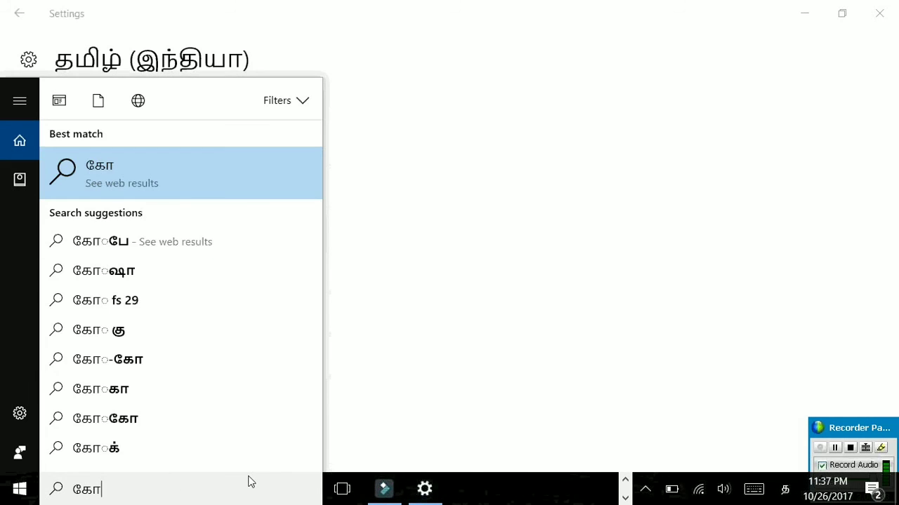
type("ர்")
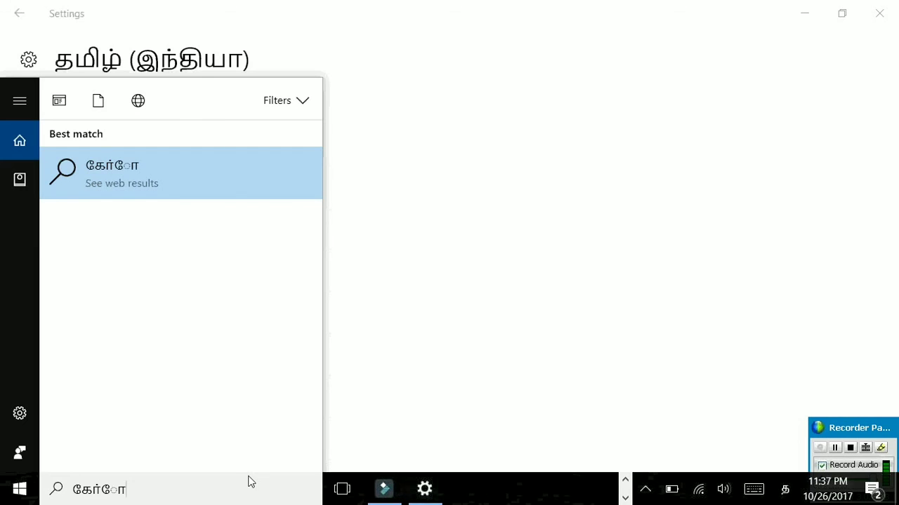
key("BackSpace")
key("BackSpace")
key("BackSpace")
type("ா")
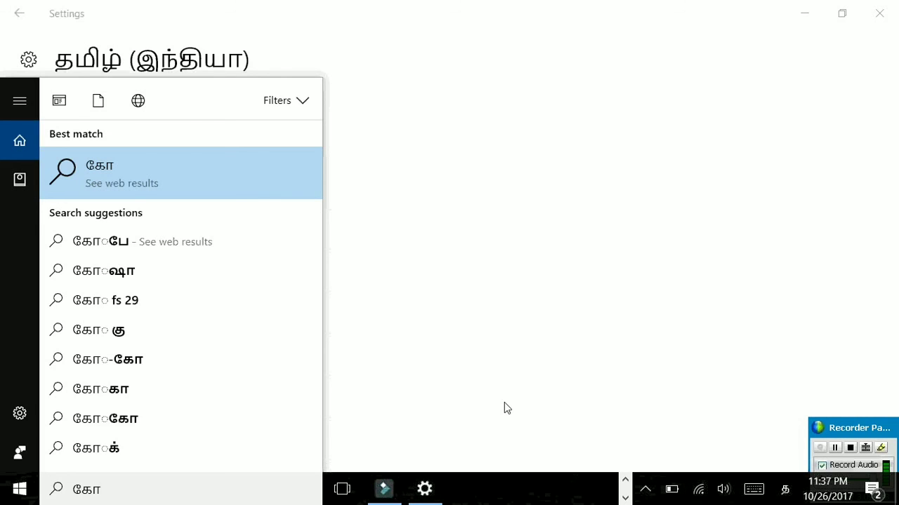
Step: Switch the input language back to English and test it by entering and clearing "hi" in the emptied search box
key("super+space")
key("BackSpace")
key("BackSpace")
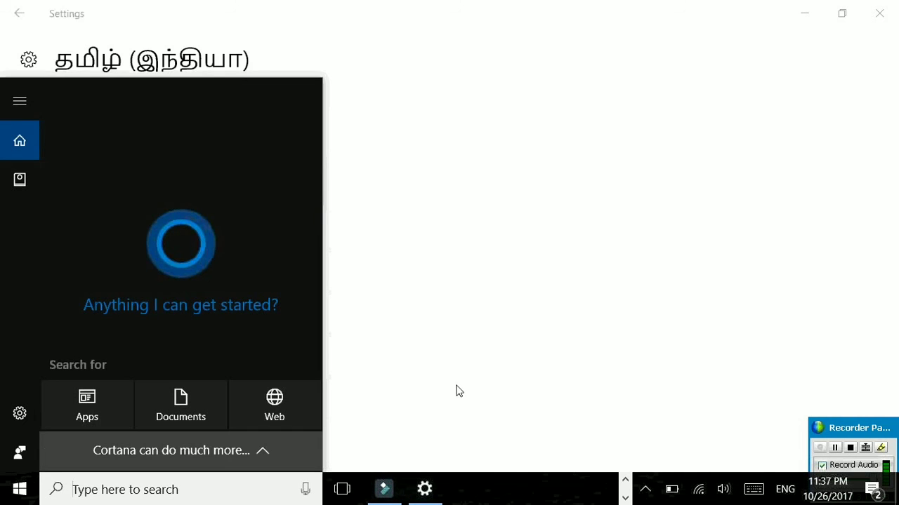
type("hi")
key("BackSpace")
key("BackSpace")
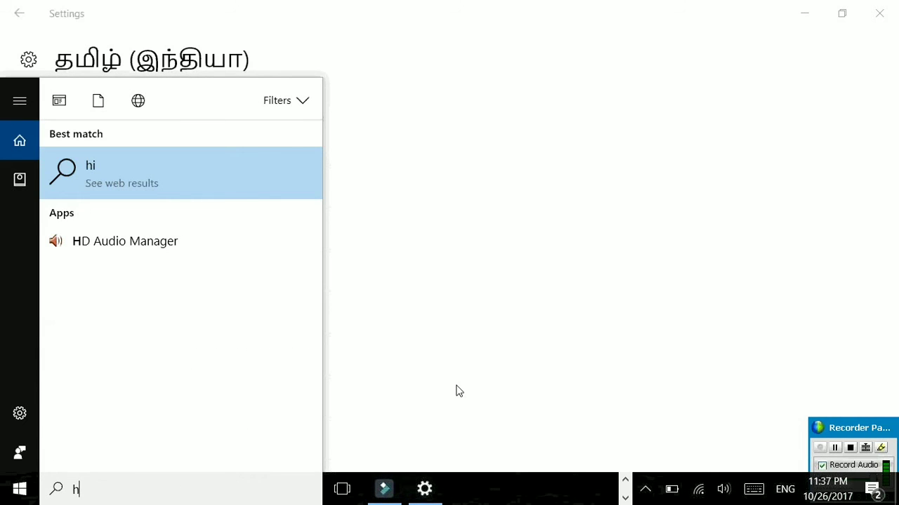
type("hi")
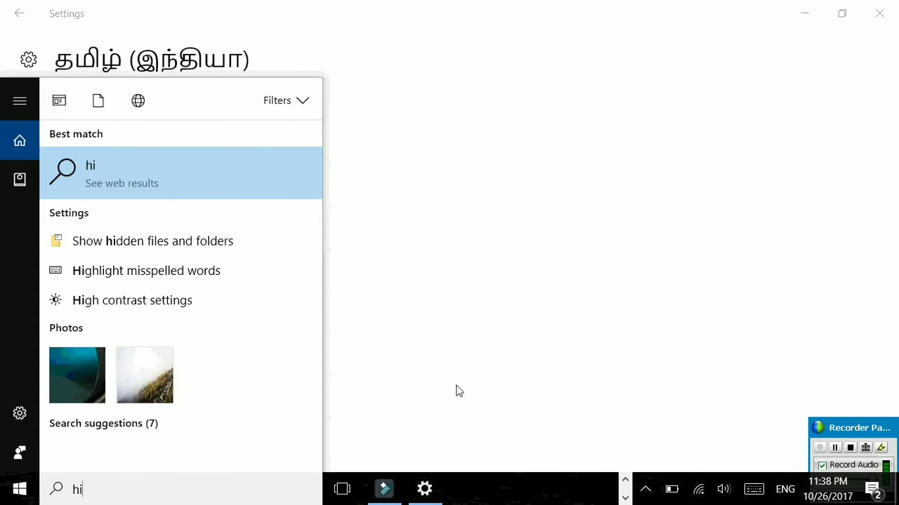
key("BackSpace")
key("BackSpace")
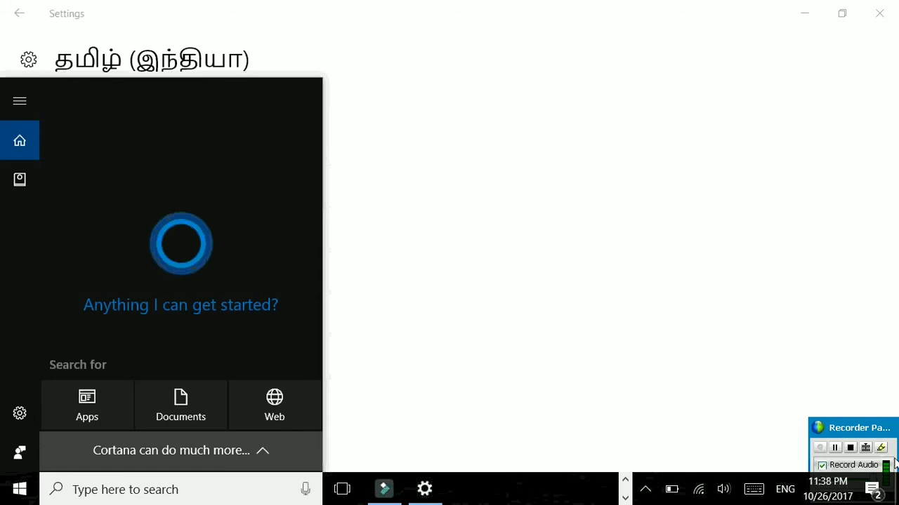